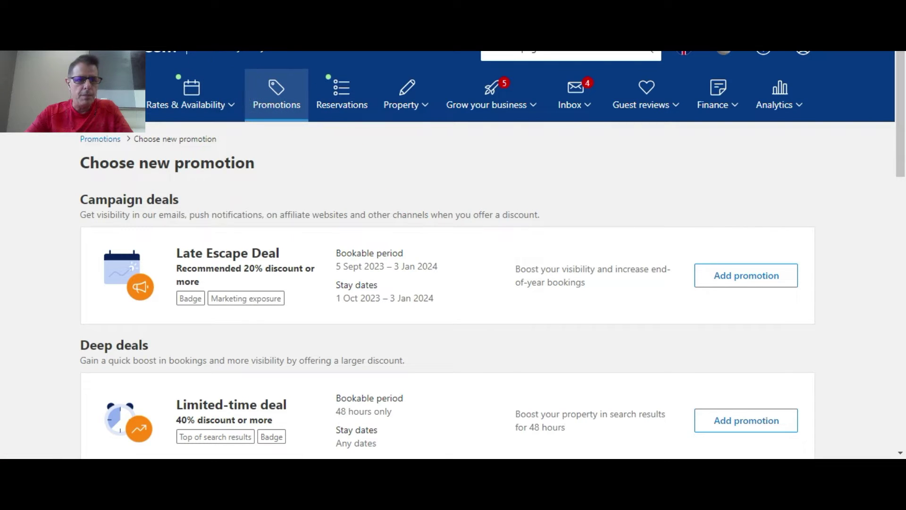
# Step: Switch to the other property's Promotions page and examine its active promotions, discounts, stay dates and revenue
pyautogui.click(142, 52)
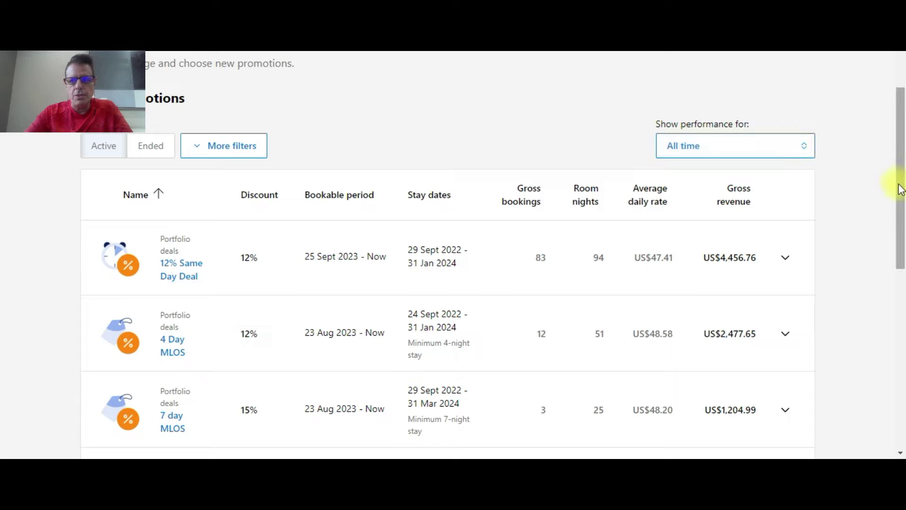
pyautogui.scroll(1, 897, 144)
pyautogui.scroll(1, 897, 145)
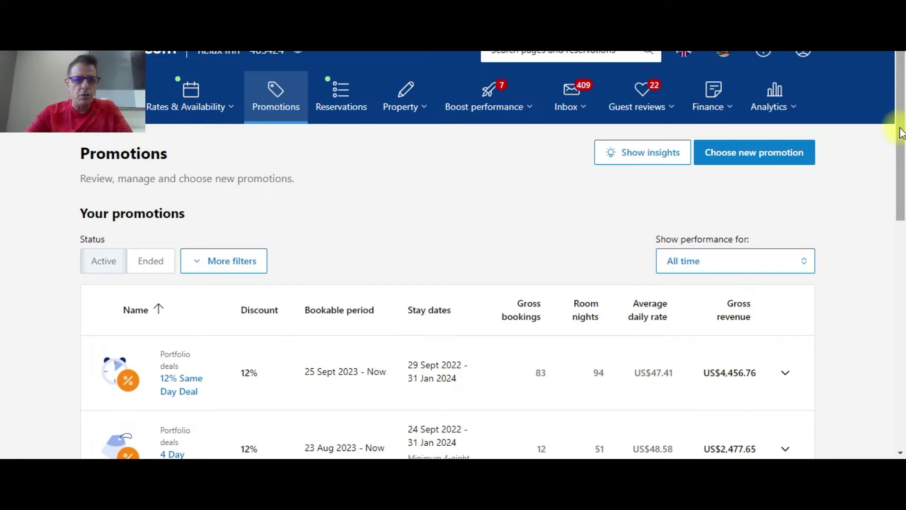
pyautogui.moveTo(900, 132); pyautogui.dragTo(901, 137)
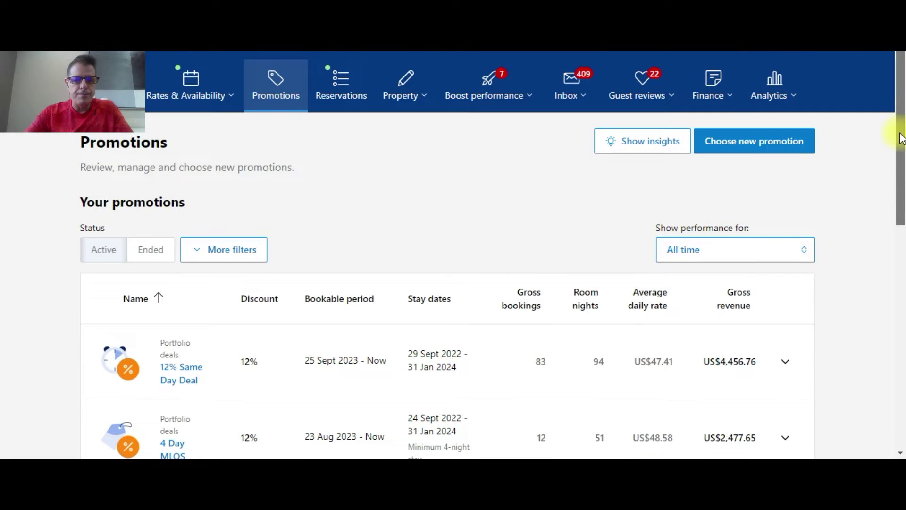
pyautogui.moveTo(901, 138); pyautogui.dragTo(876, 233)
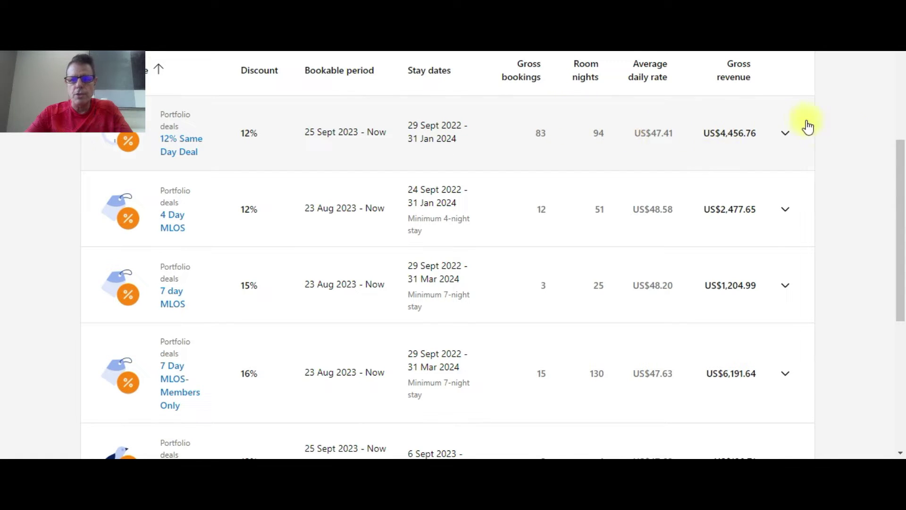
pyautogui.moveTo(900, 162); pyautogui.dragTo(892, 66)
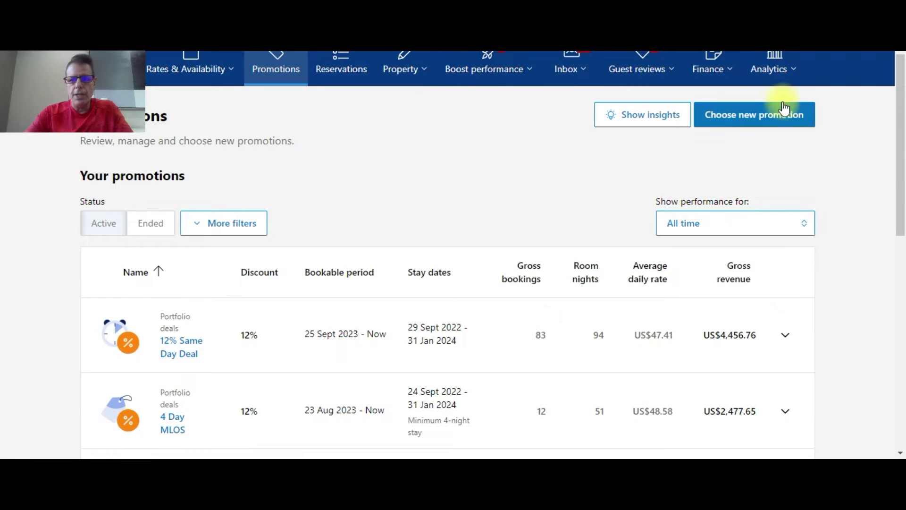
# Step: Open the choice of new promotions and review the Late Escape Deal and Limited-time deal offers
pyautogui.click(761, 122)
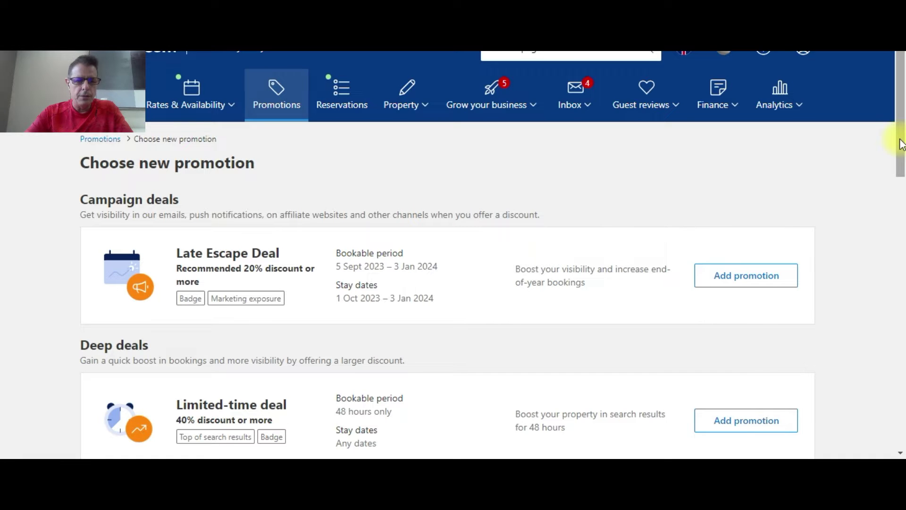
pyautogui.moveTo(901, 144); pyautogui.dragTo(901, 151)
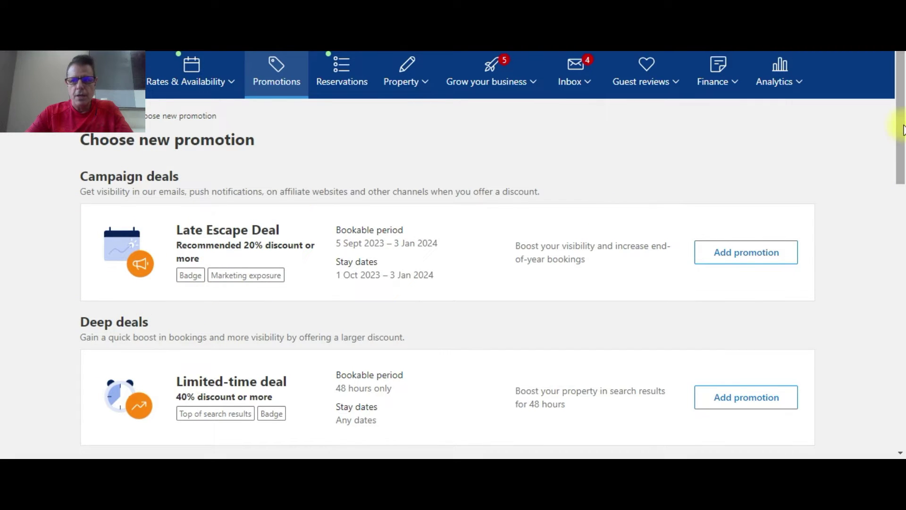
pyautogui.moveTo(902, 129); pyautogui.dragTo(902, 139)
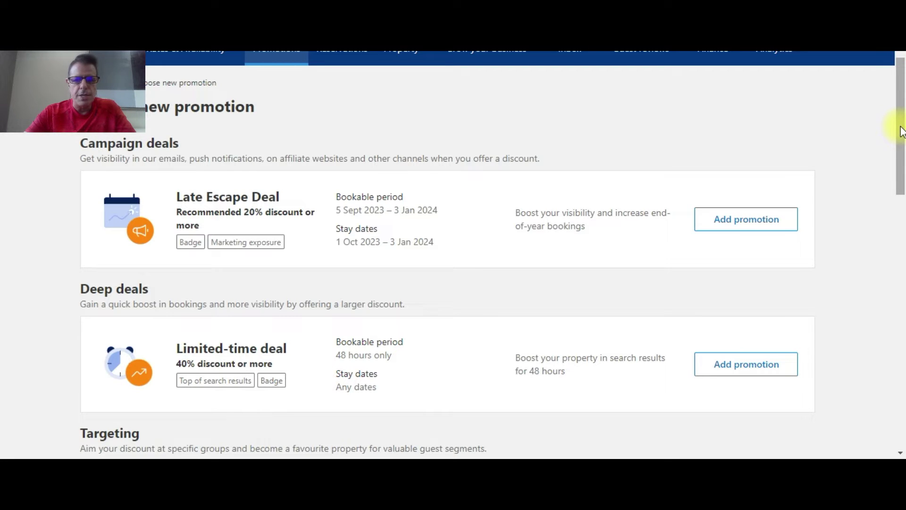
pyautogui.moveTo(901, 131); pyautogui.dragTo(902, 133)
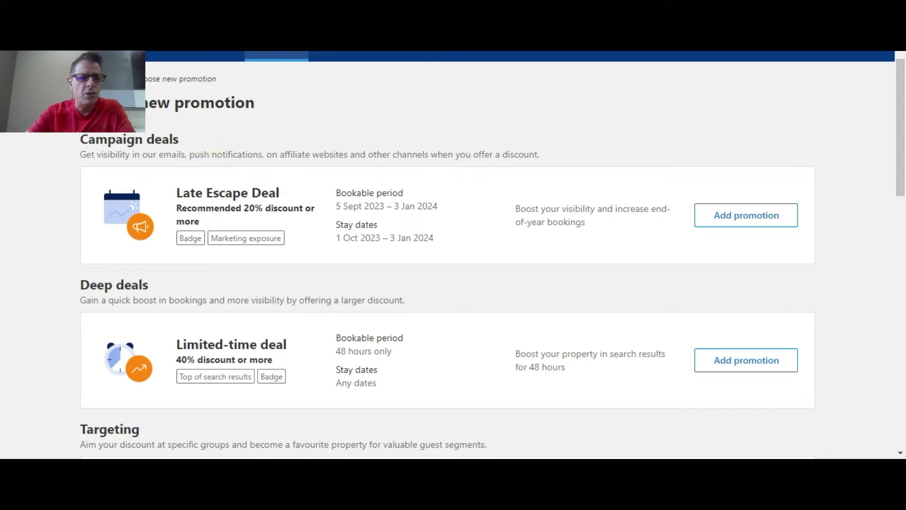
# Step: Switch to the Dallas search results and examine the Late Escape Deal badge and reduced price on the three-bedroom condo listing
pyautogui.click(182, 56)
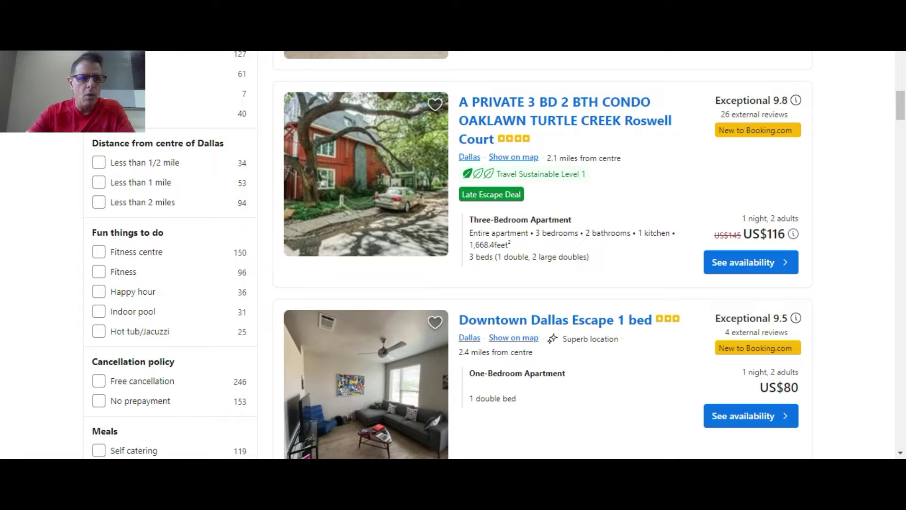
pyautogui.hotkey('ctrl', 'Tab')
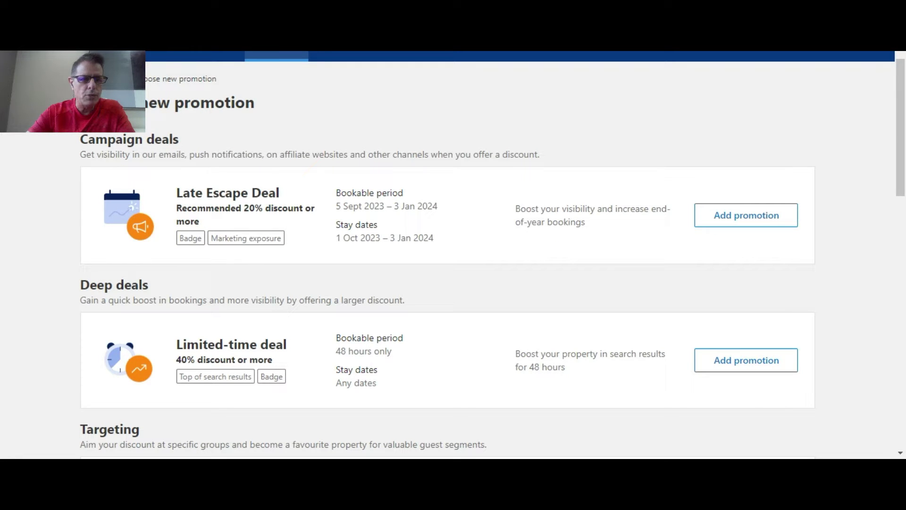
pyautogui.hotkey('ctrl', 'Tab')
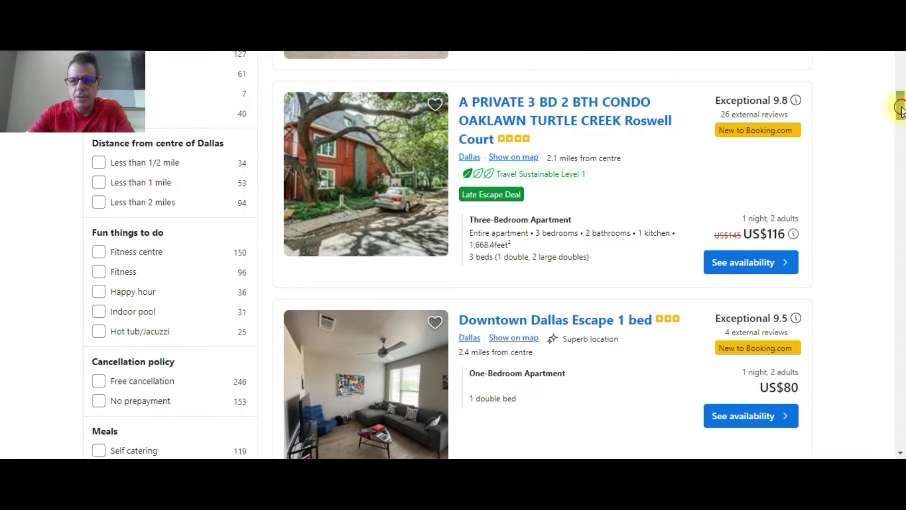
pyautogui.moveTo(902, 112)
pyautogui.mouseDown()
pyautogui.moveTo(902, 59)
pyautogui.moveTo(902, 109)
pyautogui.mouseUp()
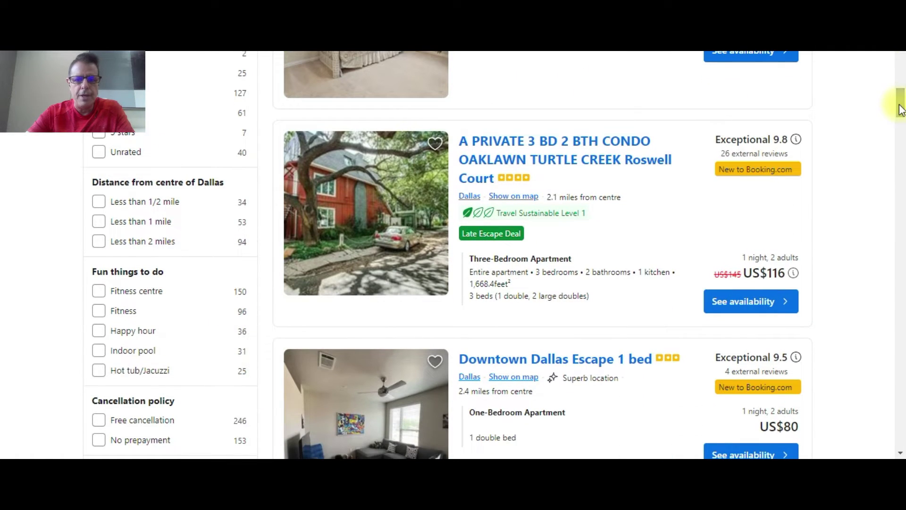
pyautogui.moveTo(530, 178)
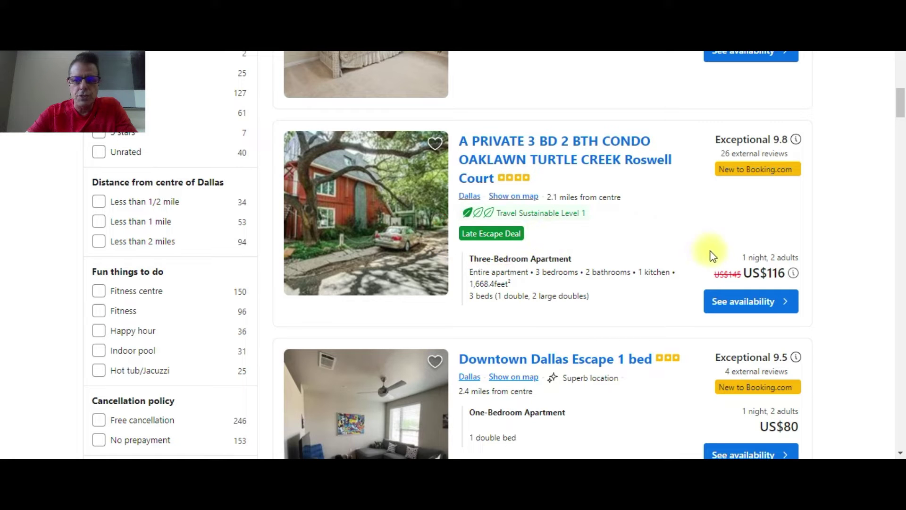
pyautogui.moveTo(723, 273)
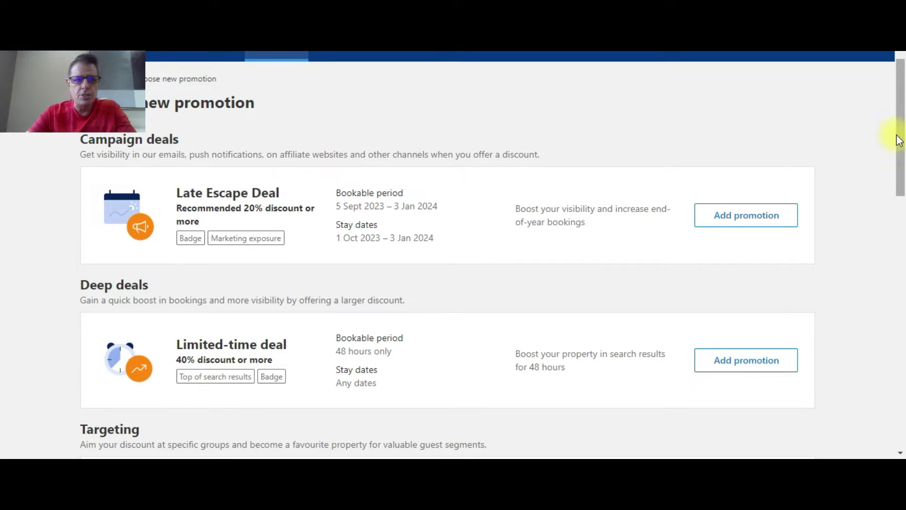
# Step: Back on the new promotion choices, examine the limited-time deal and the mobile, country and US state targeting rates
pyautogui.moveTo(901, 141)
pyautogui.mouseDown()
pyautogui.moveTo(898, 170)
pyautogui.moveTo(898, 138)
pyautogui.mouseUp()
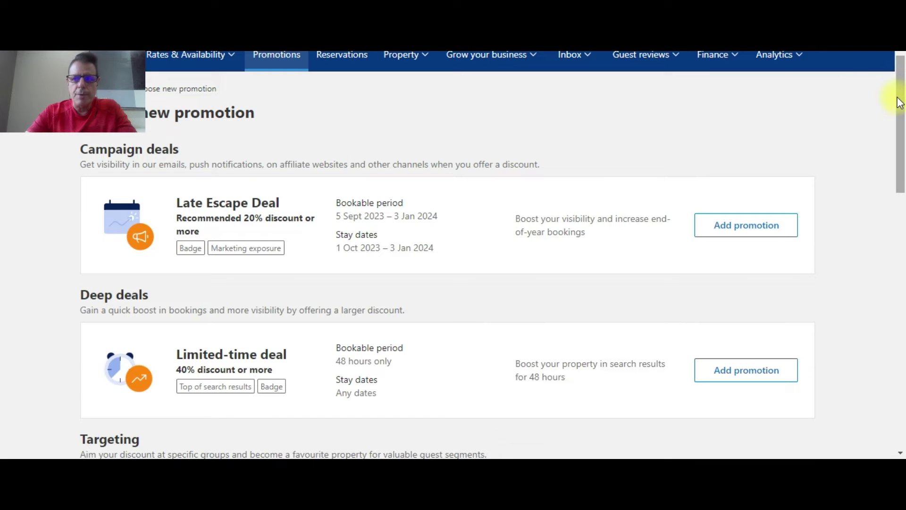
pyautogui.moveTo(900, 103); pyautogui.dragTo(889, 184)
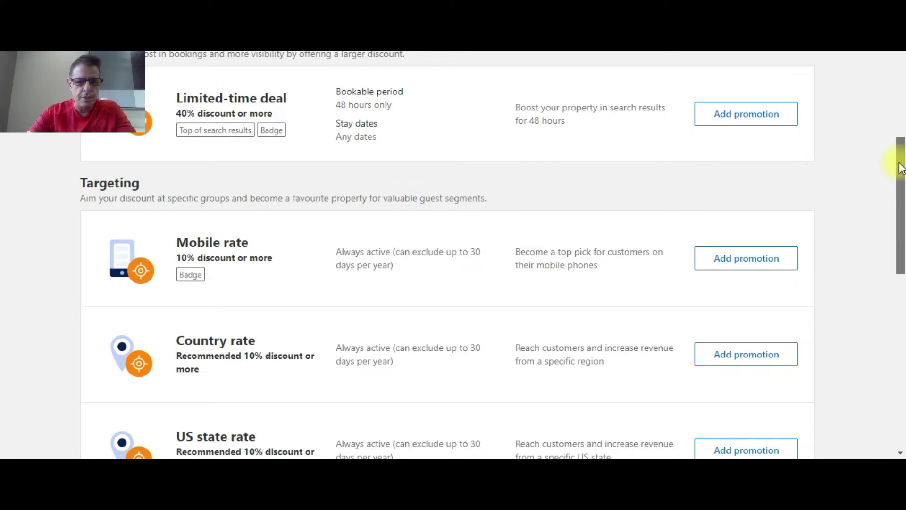
pyautogui.moveTo(901, 168); pyautogui.dragTo(891, 242)
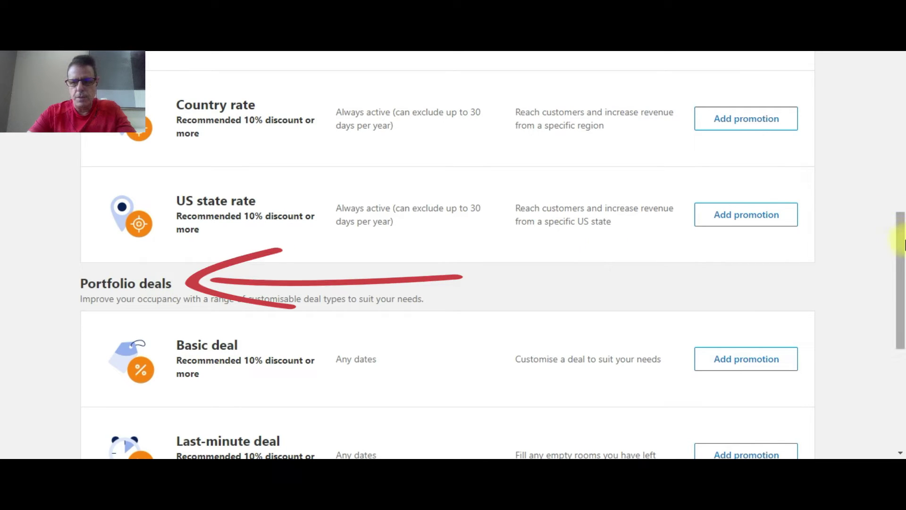
pyautogui.click(903, 257)
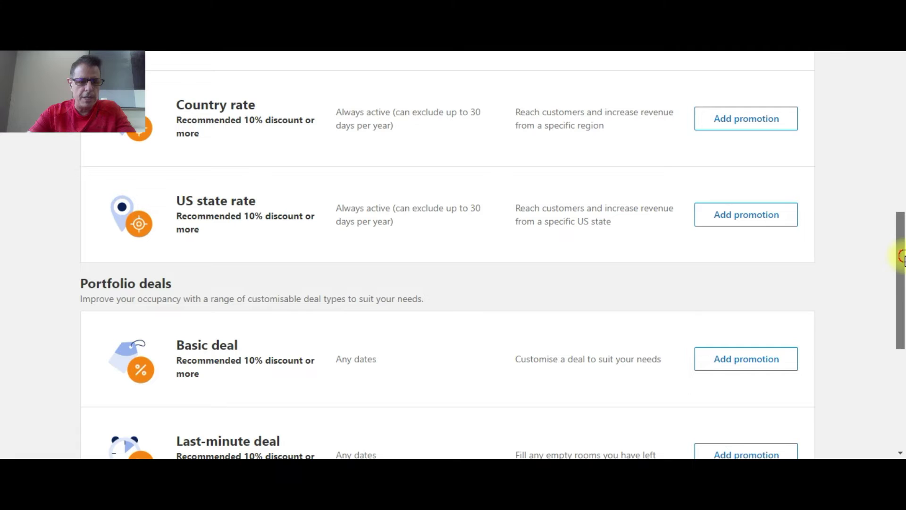
pyautogui.moveTo(903, 258); pyautogui.dragTo(894, 185)
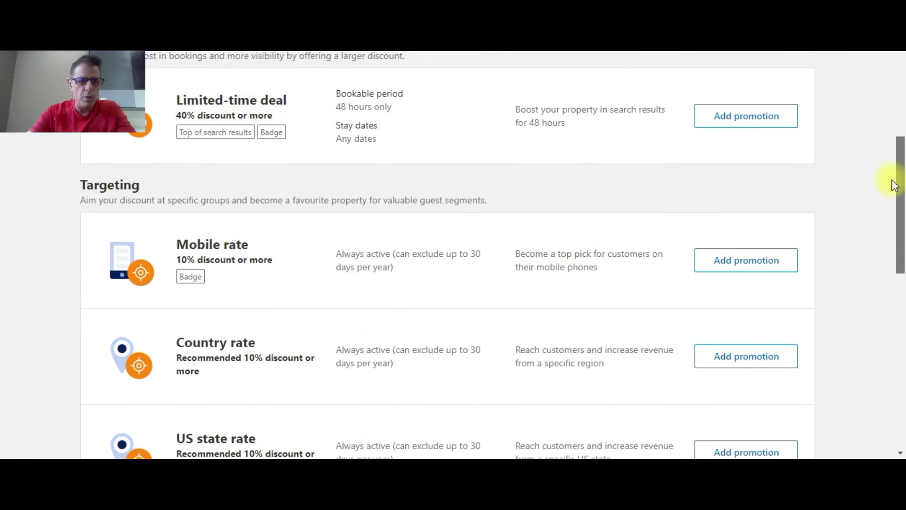
pyautogui.scroll(-1, 894, 185)
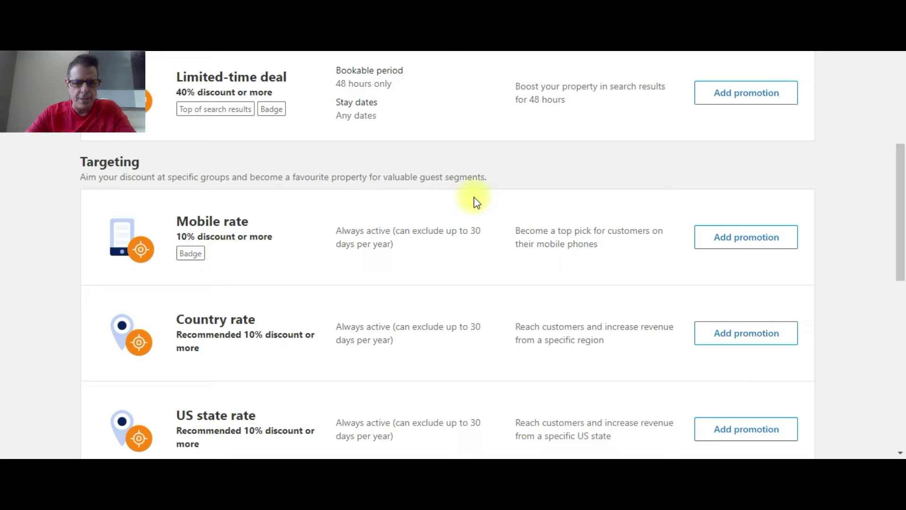
pyautogui.click(899, 154)
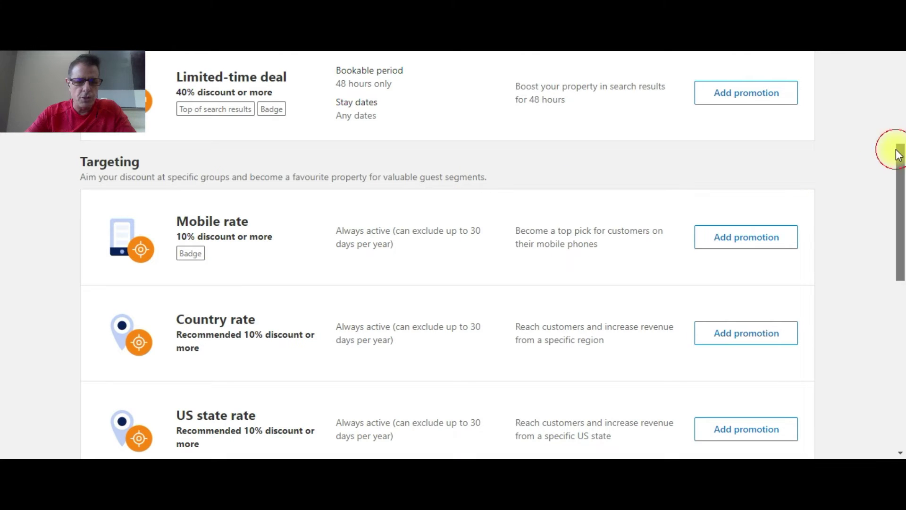
pyautogui.moveTo(898, 153); pyautogui.dragTo(899, 170)
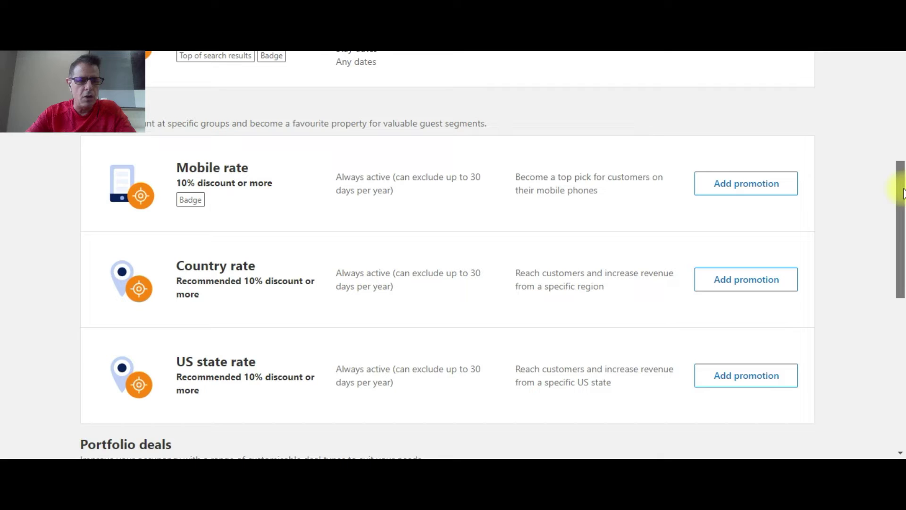
pyautogui.moveTo(903, 194); pyautogui.dragTo(903, 195)
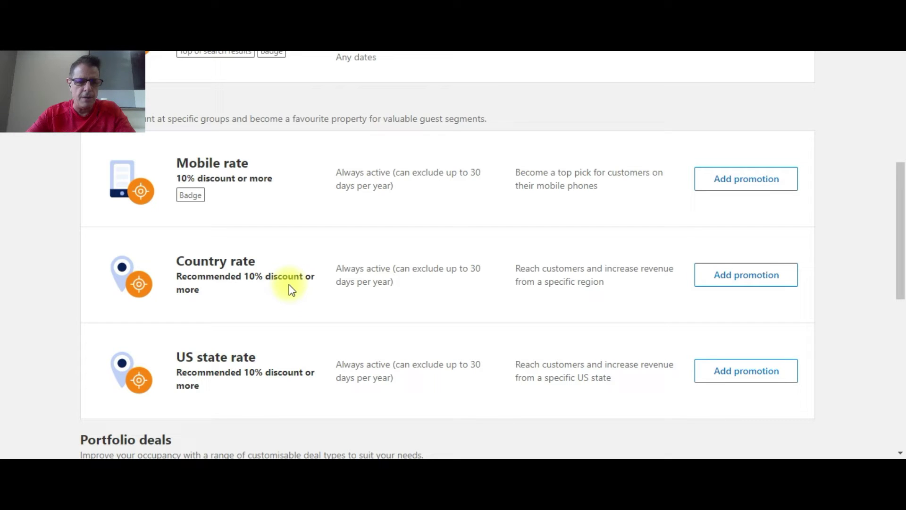
pyautogui.moveTo(899, 219); pyautogui.dragTo(898, 236)
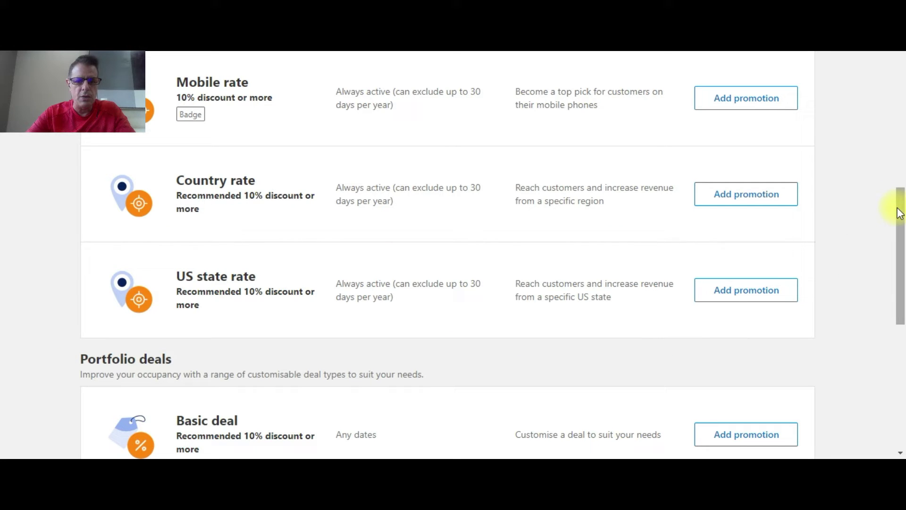
# Step: Start creating a Last-minute deal from the portfolio deals
pyautogui.moveTo(898, 213); pyautogui.dragTo(880, 283)
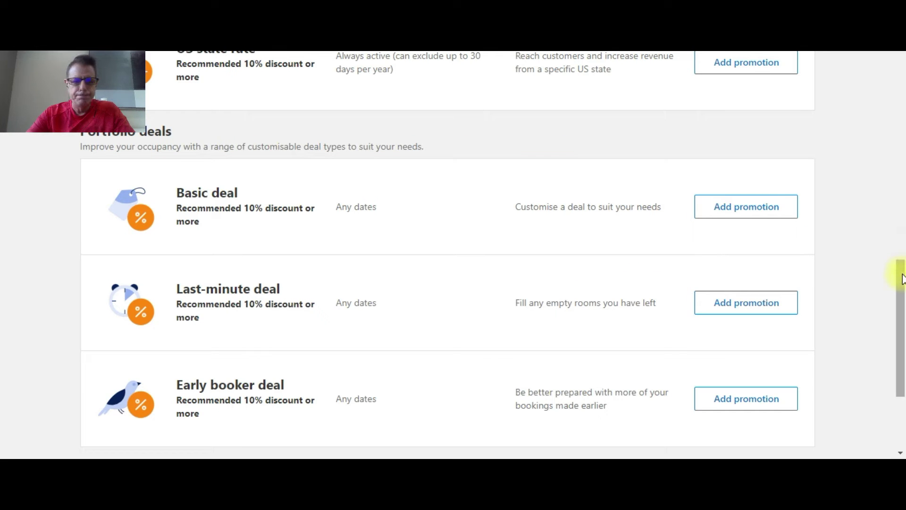
pyautogui.moveTo(899, 270); pyautogui.dragTo(901, 288)
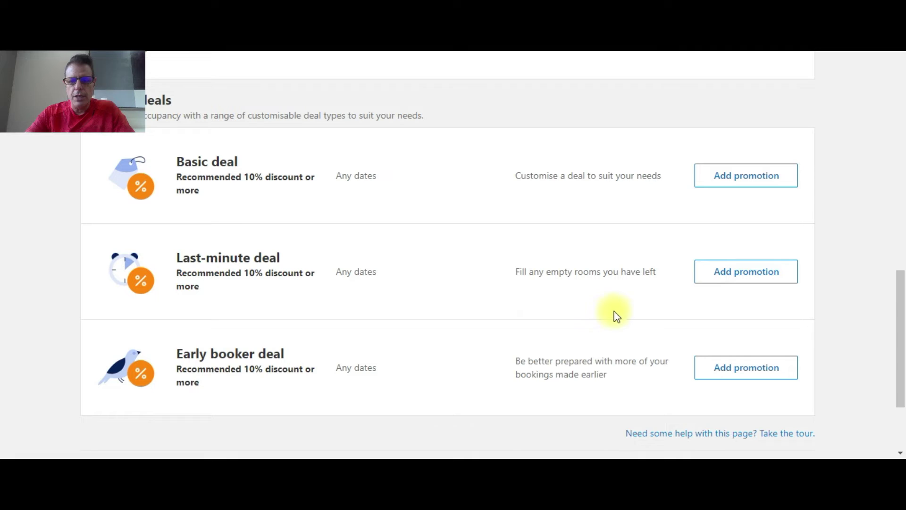
pyautogui.click(743, 270)
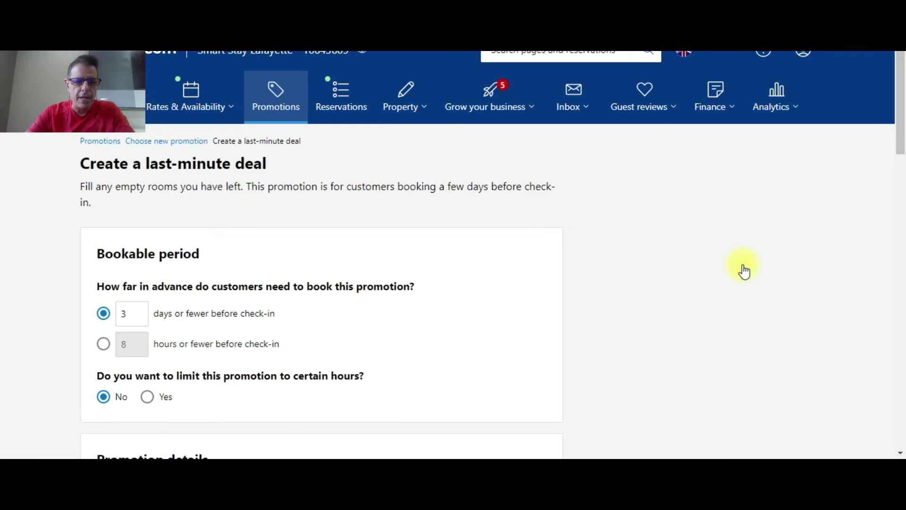
# Step: Set how far in advance customers must book the last-minute deal to 1 day before check-in
pyautogui.moveTo(900, 103); pyautogui.dragTo(896, 114)
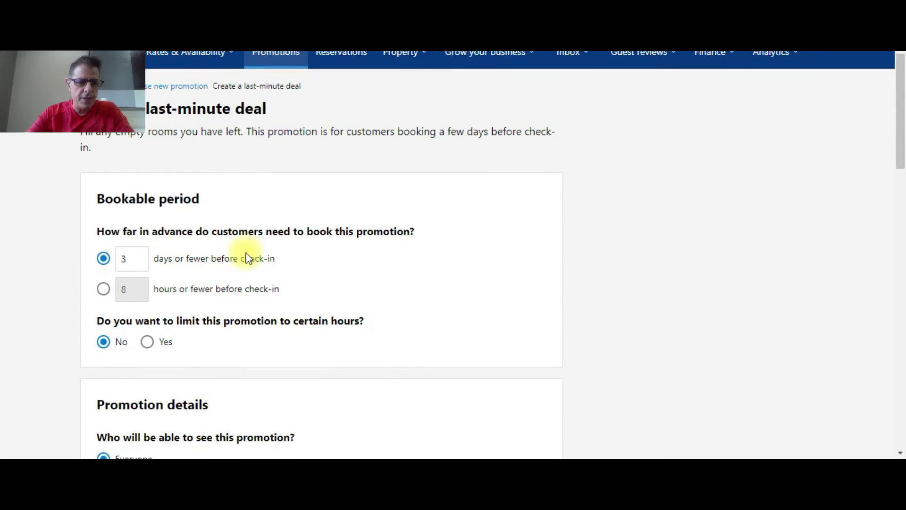
pyautogui.click(137, 263)
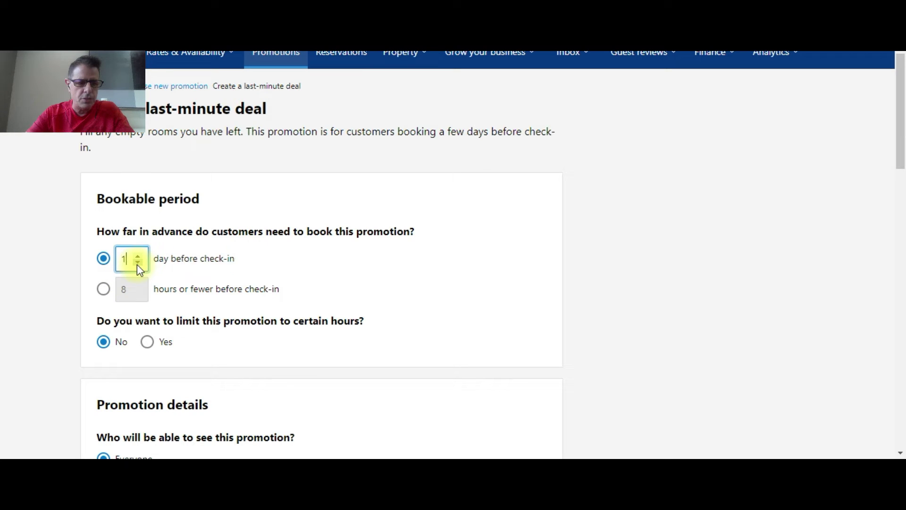
pyautogui.click(138, 255)
pyautogui.click(138, 256)
pyautogui.click(137, 255)
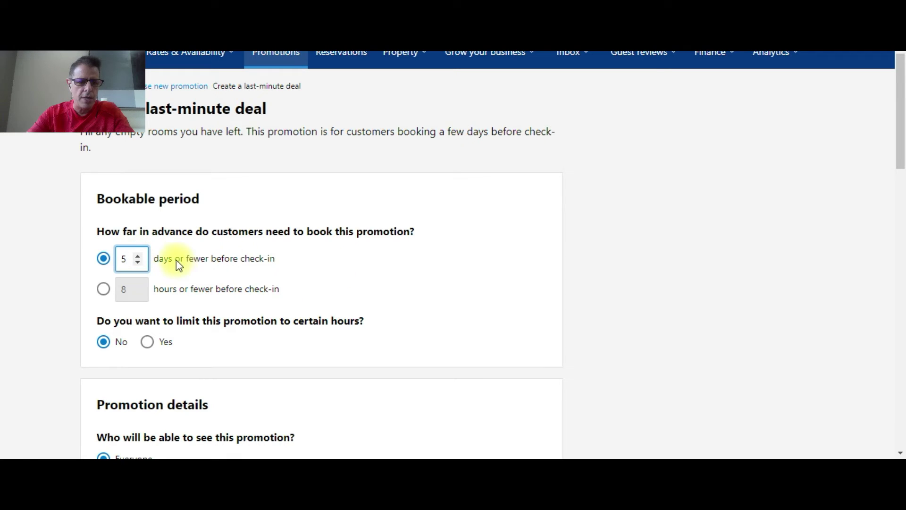
pyautogui.click(141, 262)
pyautogui.click(141, 263)
pyautogui.click(141, 262)
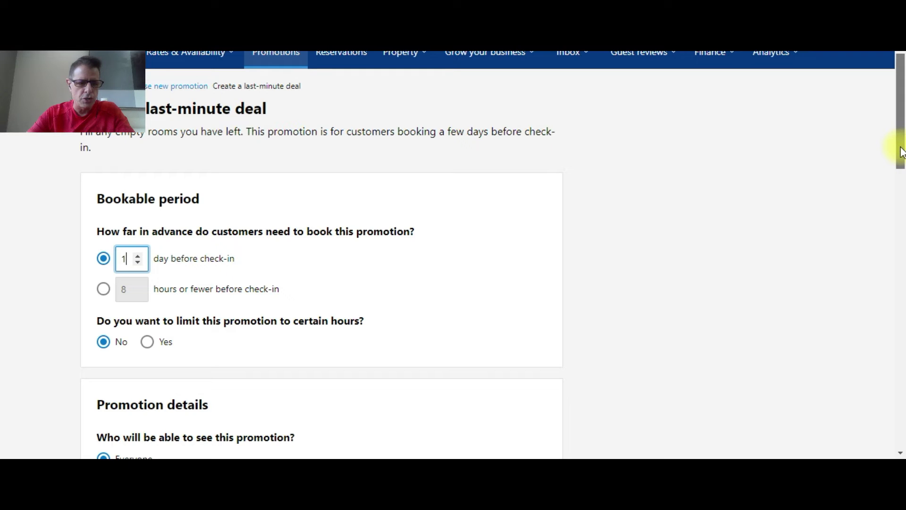
# Step: Apply the last-minute deal to selected rooms only and base the required stay on a chosen minimum number of nights
pyautogui.moveTo(901, 152); pyautogui.dragTo(902, 161)
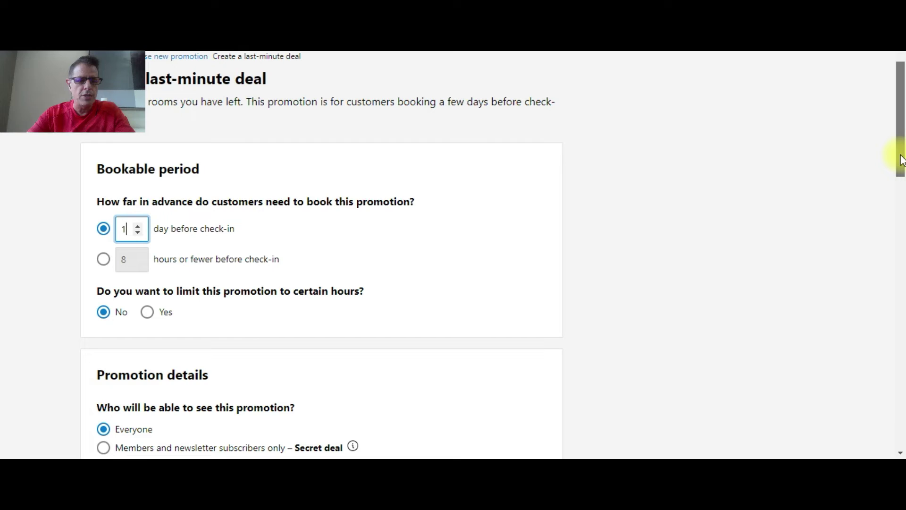
pyautogui.moveTo(901, 161); pyautogui.dragTo(900, 178)
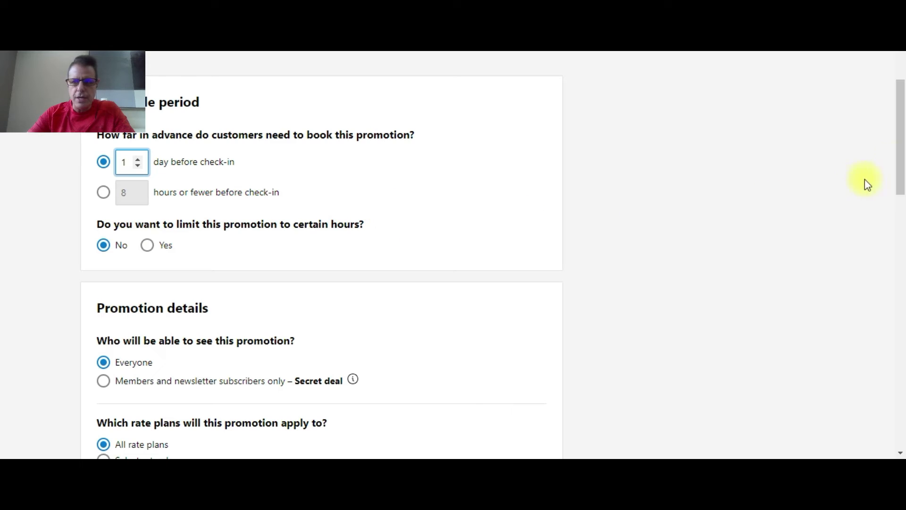
pyautogui.moveTo(898, 162); pyautogui.dragTo(896, 199)
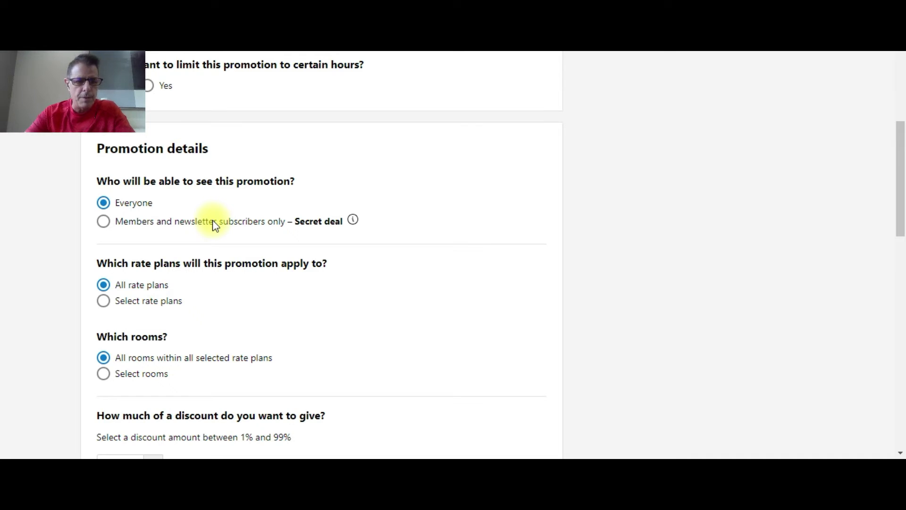
pyautogui.click(900, 152)
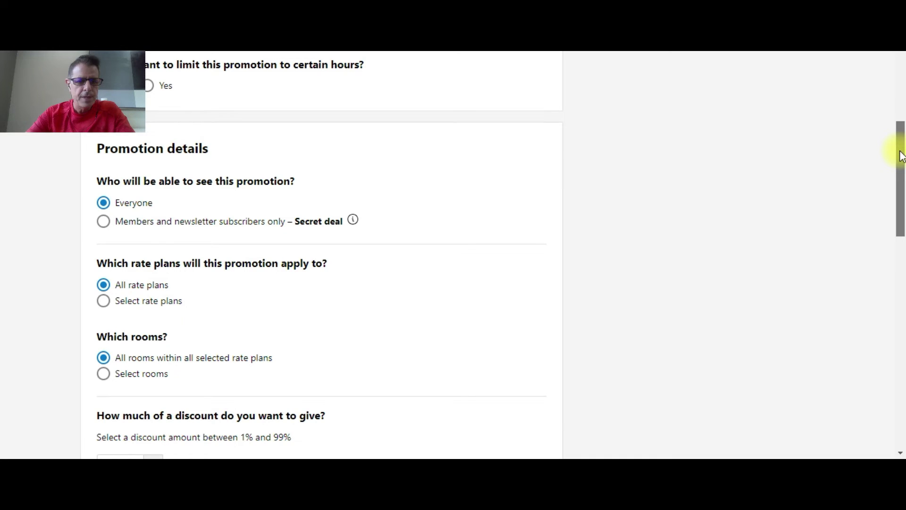
pyautogui.moveTo(900, 151)
pyautogui.mouseDown()
pyautogui.moveTo(901, 163)
pyautogui.moveTo(897, 156)
pyautogui.mouseUp()
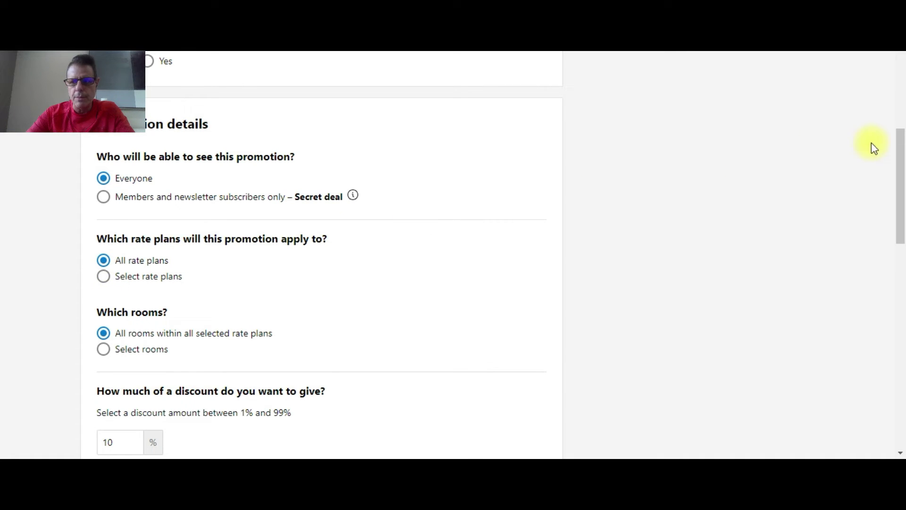
pyautogui.moveTo(901, 162); pyautogui.dragTo(896, 184)
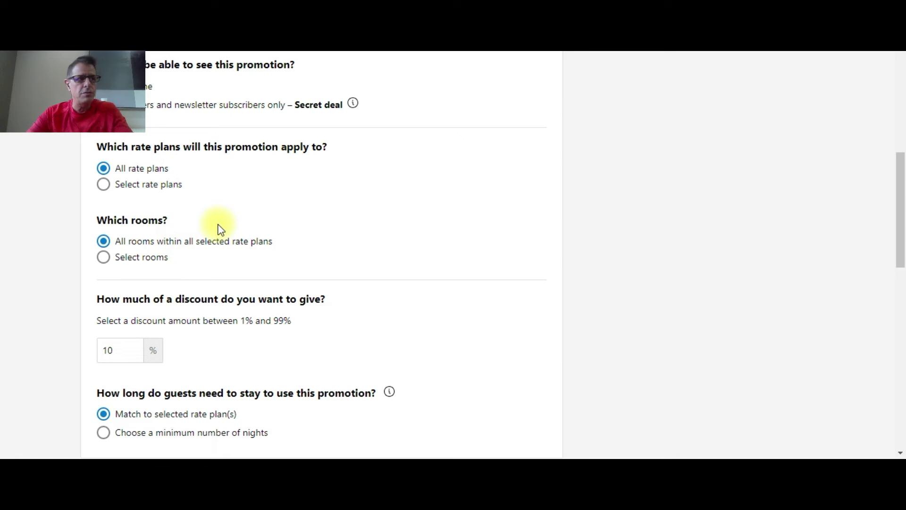
pyautogui.click(106, 258)
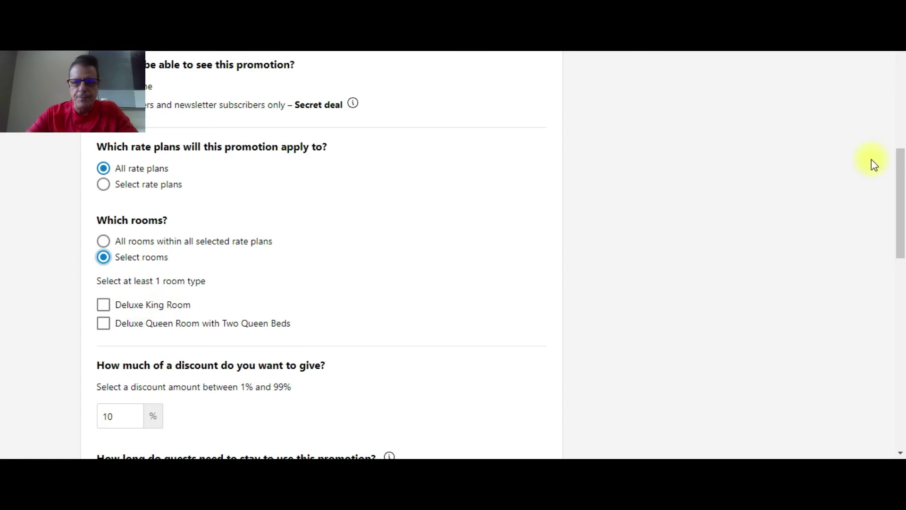
pyautogui.moveTo(899, 160); pyautogui.dragTo(900, 198)
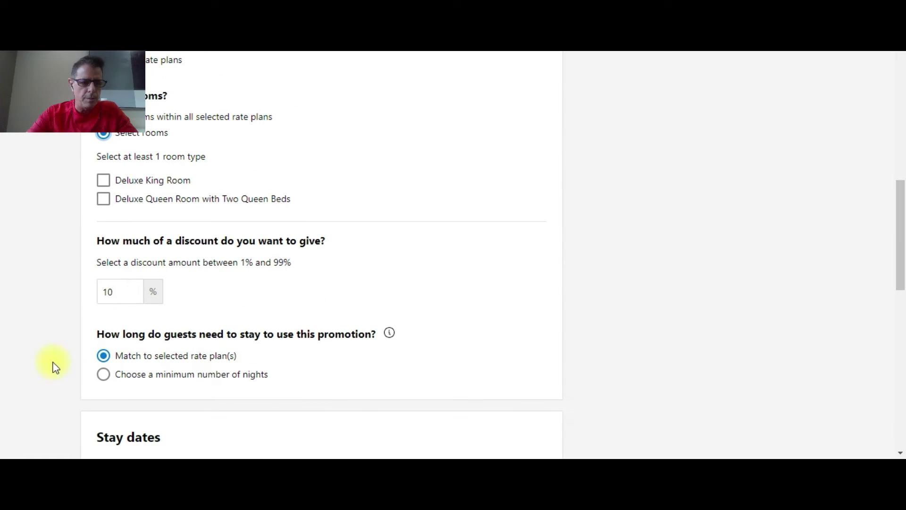
pyautogui.click(103, 374)
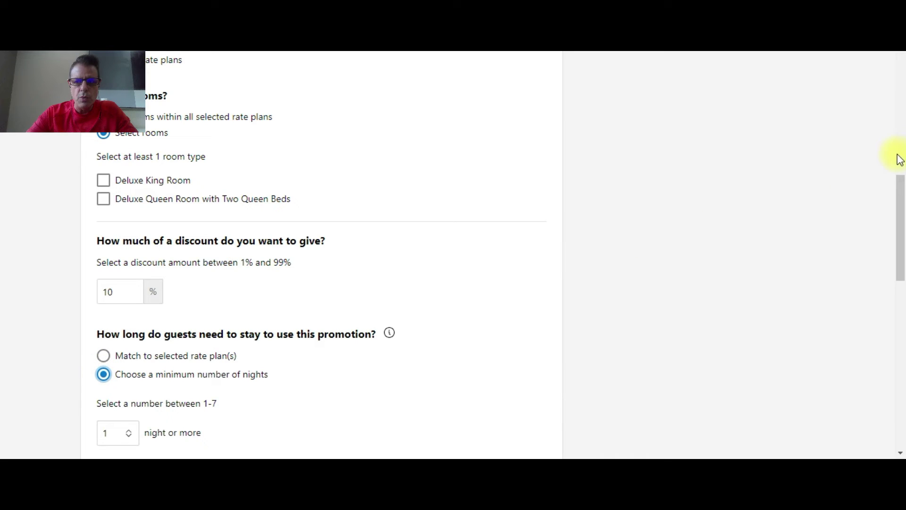
# Step: Exclude Saturday and Sunday from the days of the week included in the promotion
pyautogui.moveTo(898, 185); pyautogui.dragTo(901, 211)
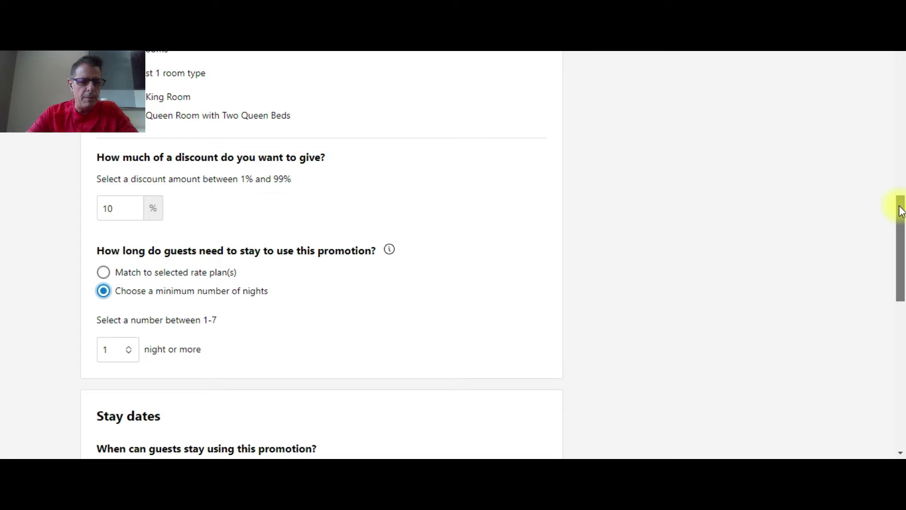
pyautogui.moveTo(901, 211); pyautogui.dragTo(894, 261)
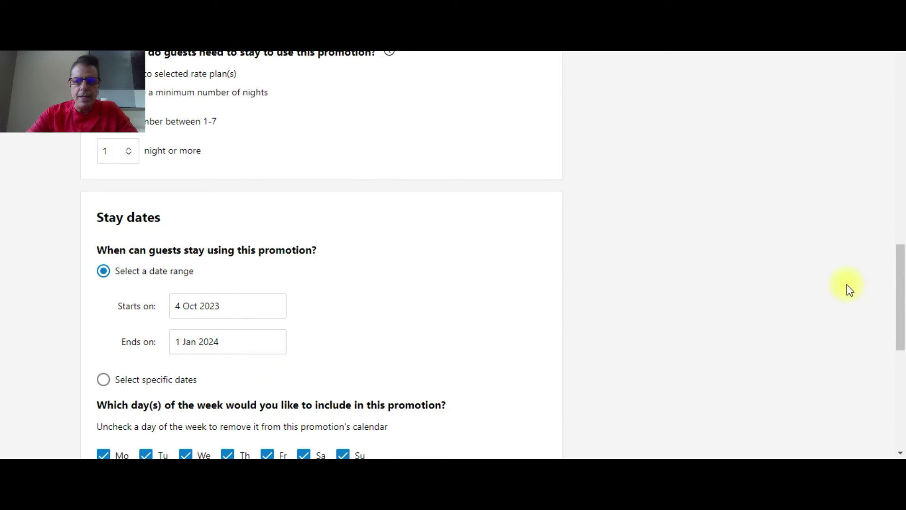
pyautogui.moveTo(899, 285); pyautogui.dragTo(898, 313)
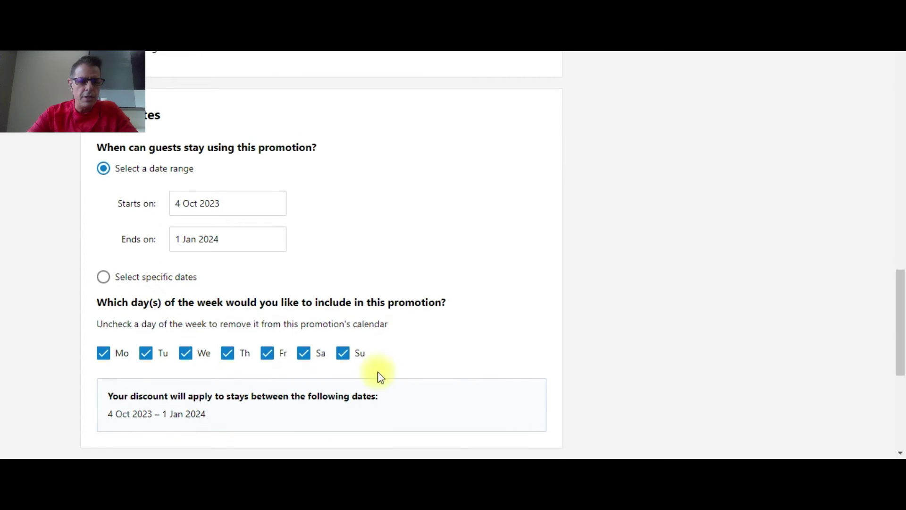
pyautogui.click(304, 363)
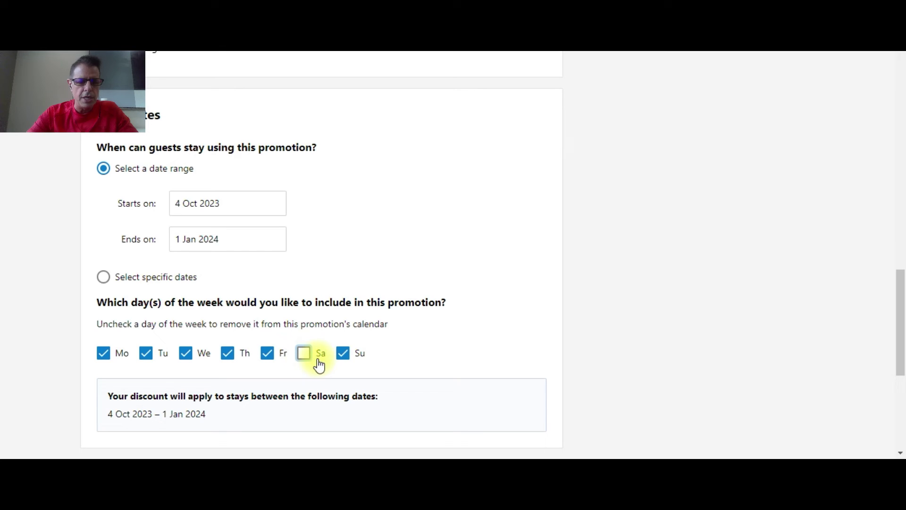
pyautogui.click(341, 358)
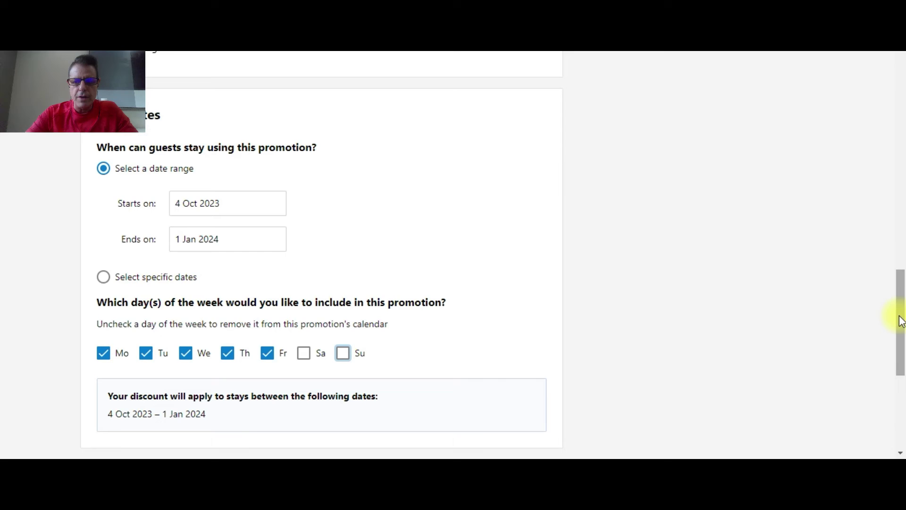
# Step: Include the Deluxe King Room in the deal and limit the promotion's days of the week to Saturday and Sunday
pyautogui.moveTo(902, 322); pyautogui.dragTo(901, 227)
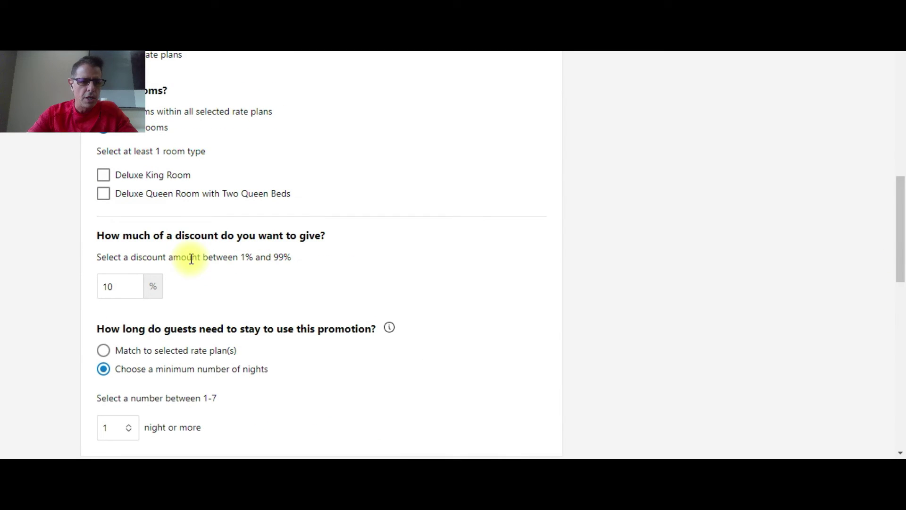
pyautogui.click(103, 175)
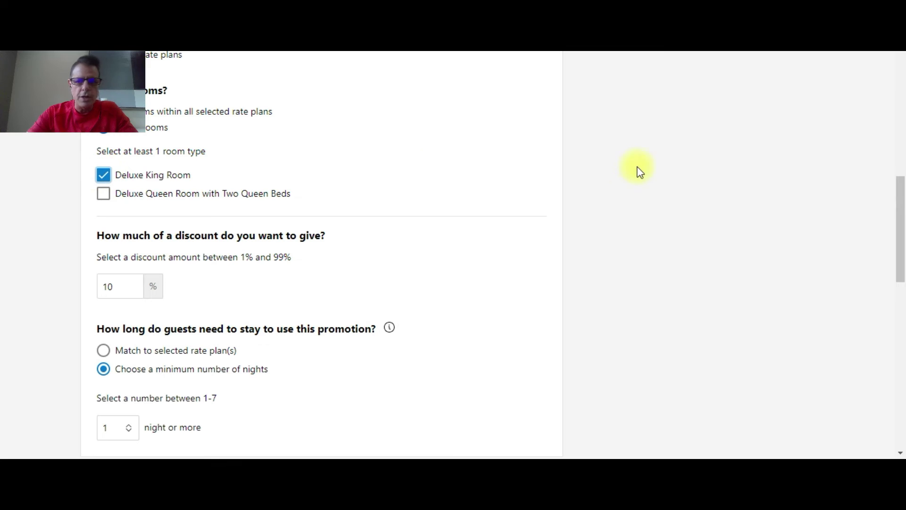
pyautogui.moveTo(902, 216); pyautogui.dragTo(871, 305)
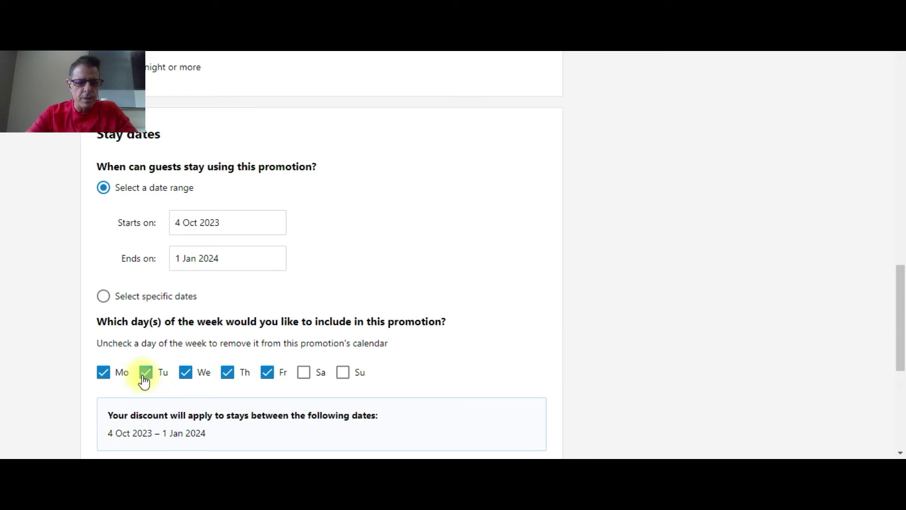
pyautogui.click(268, 373)
pyautogui.click(229, 374)
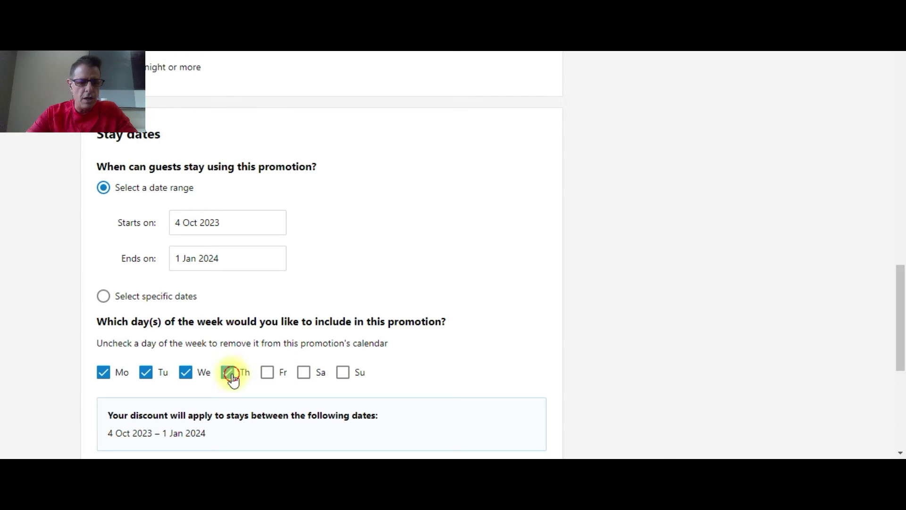
pyautogui.doubleClick(186, 374)
pyautogui.click(148, 380)
pyautogui.click(105, 378)
pyautogui.click(188, 383)
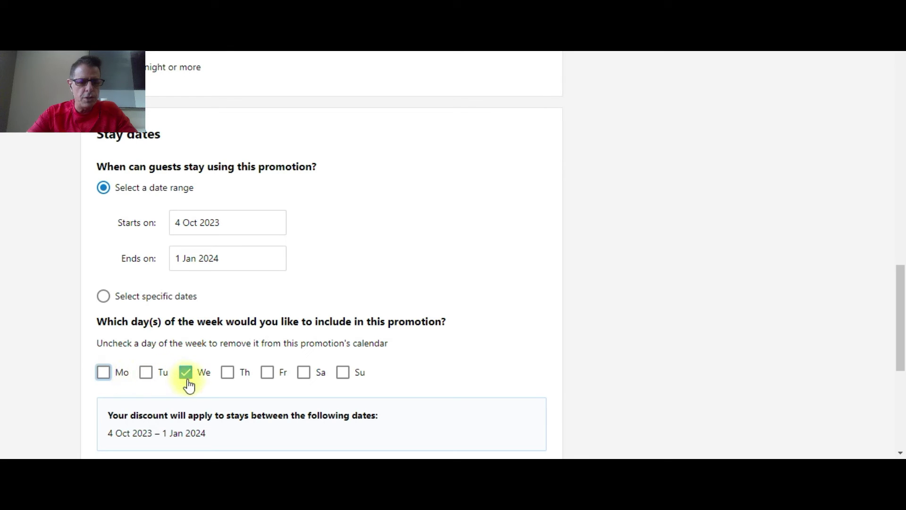
pyautogui.click(304, 373)
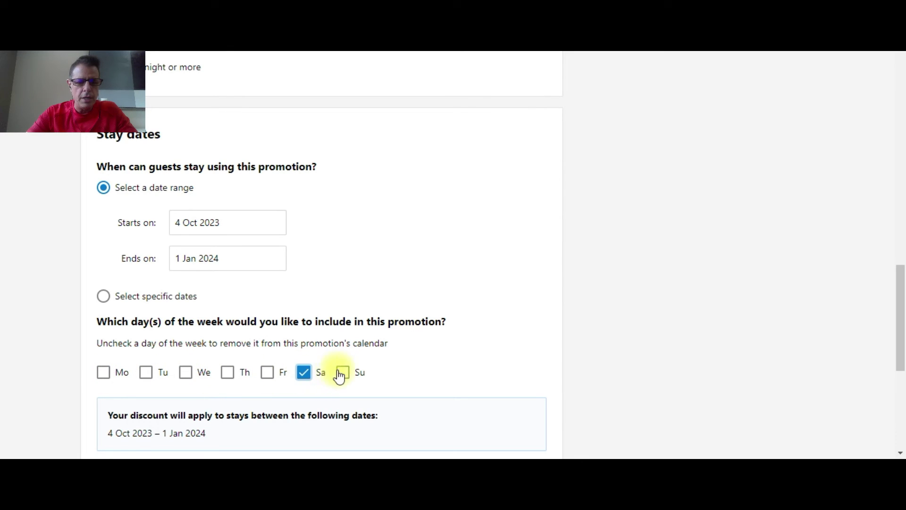
pyautogui.click(343, 372)
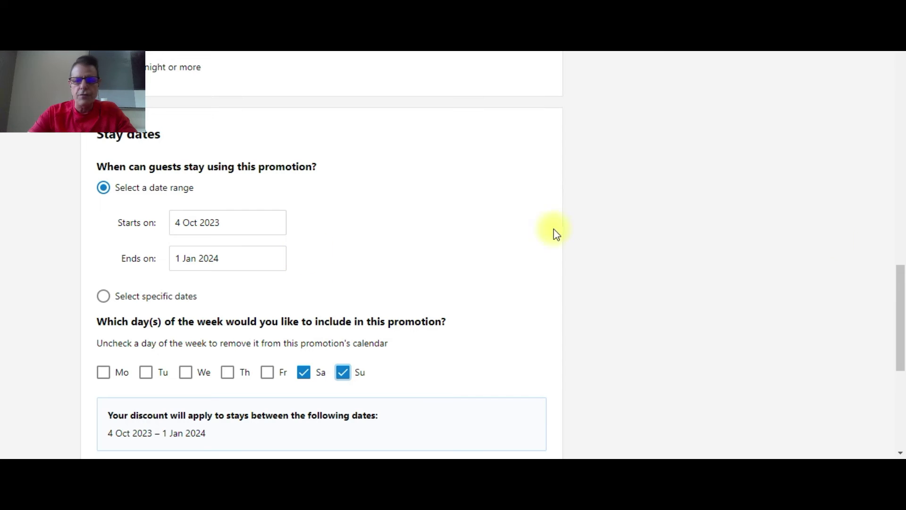
# Step: Examine the discounts, gross bookings, room nights and revenue of the property's active promotions
pyautogui.moveTo(902, 282); pyautogui.dragTo(835, 318)
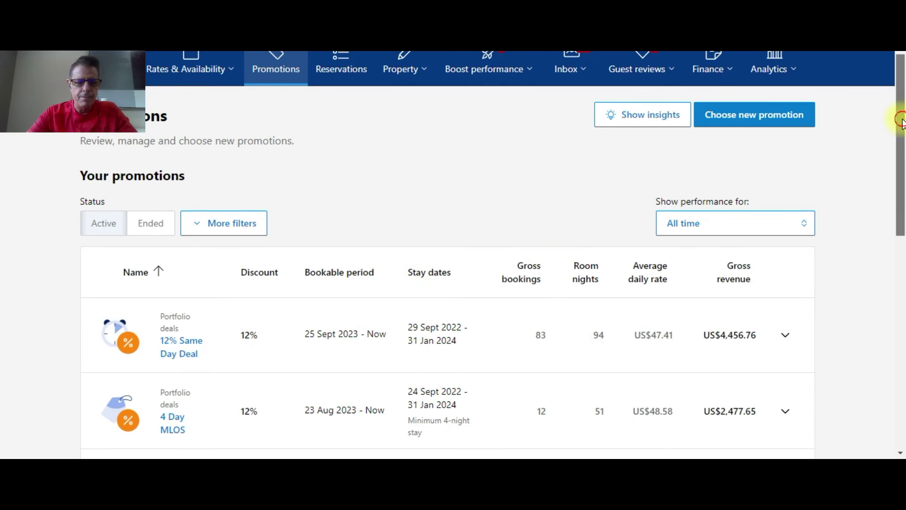
pyautogui.scroll(-2, 896, 166)
pyautogui.scroll(-3, 892, 180)
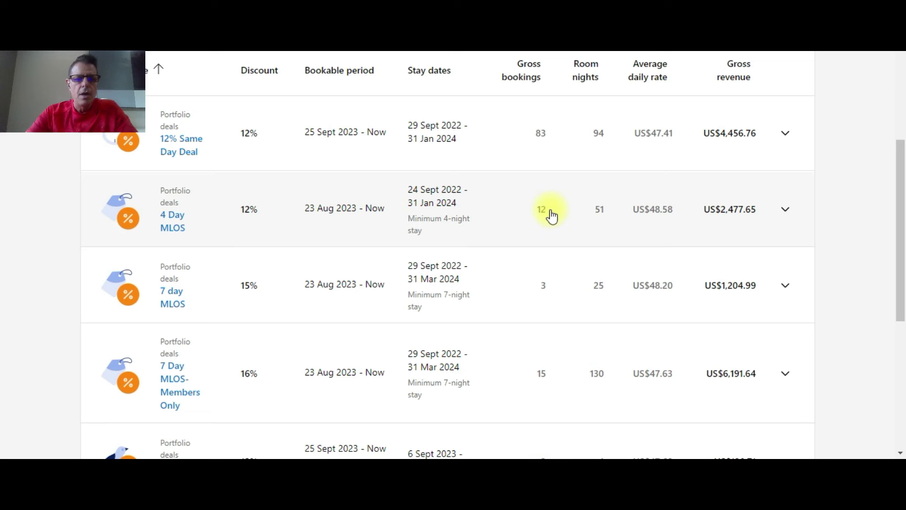
pyautogui.moveTo(898, 229); pyautogui.dragTo(901, 118)
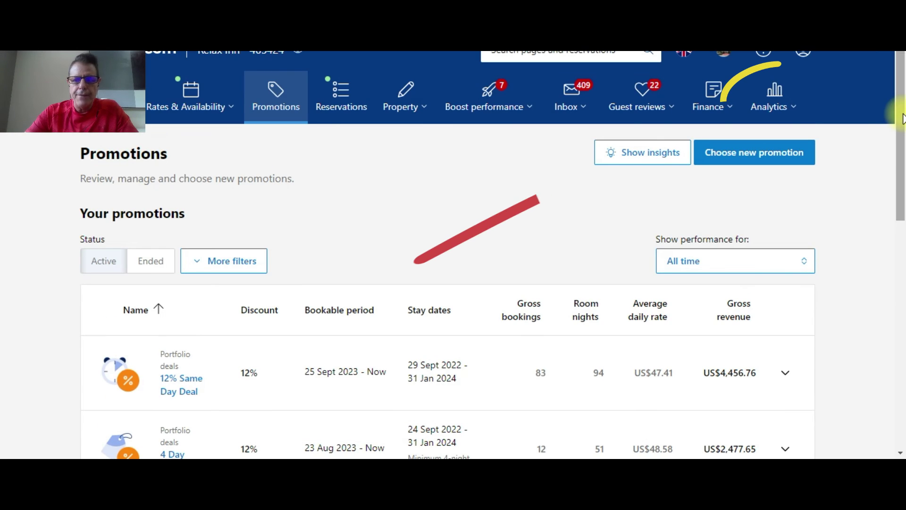
# Step: Open the property's sales statistics and examine the comparison options for room nights and average daily rate
pyautogui.click(786, 108)
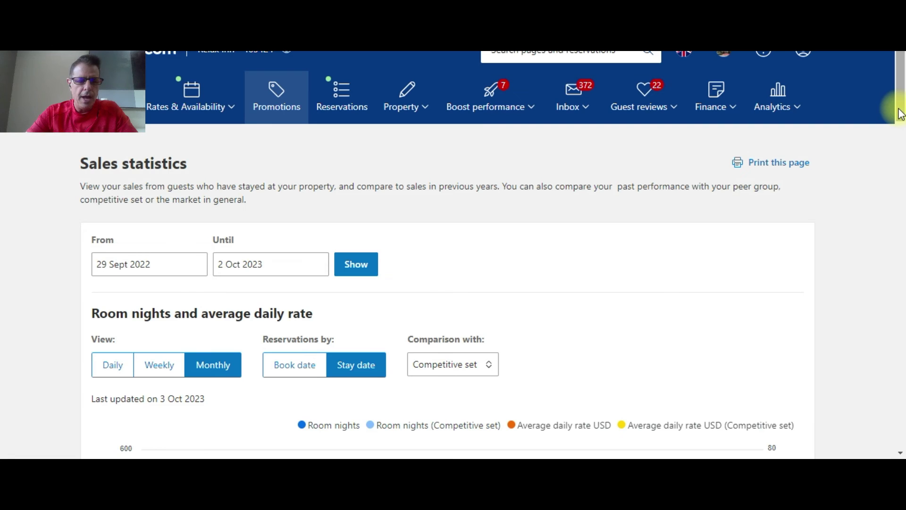
pyautogui.scroll(-2, 896, 125)
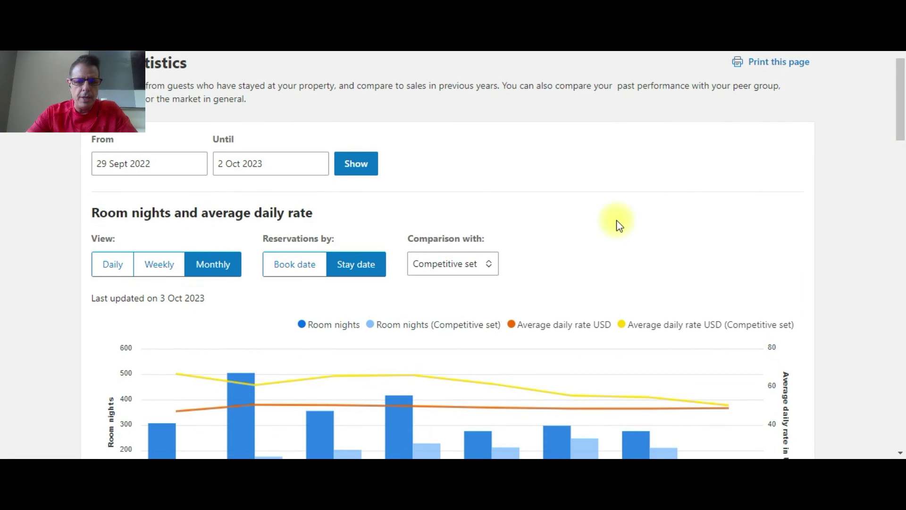
pyautogui.click(484, 272)
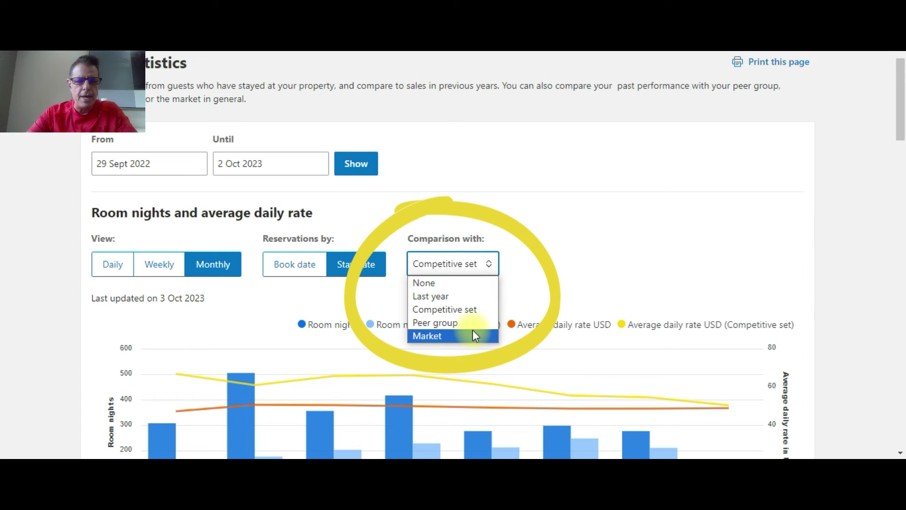
pyautogui.click(586, 255)
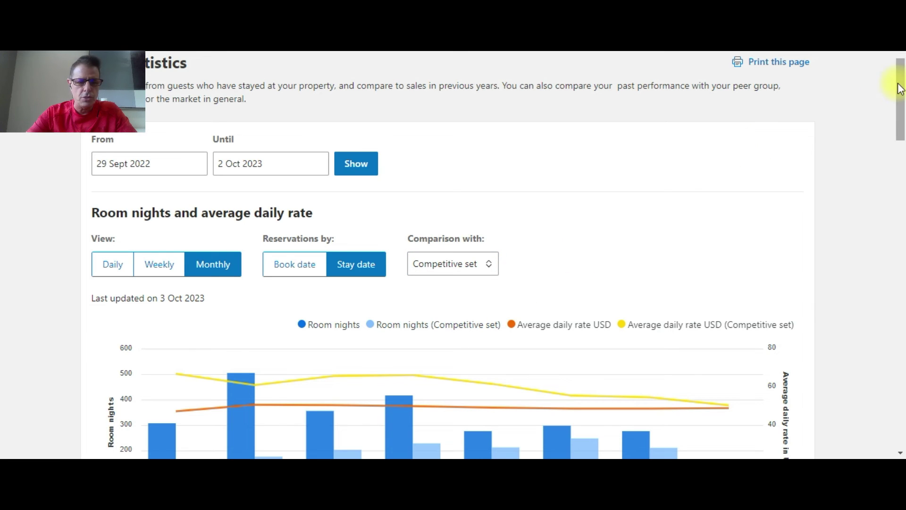
# Step: Examine the monthly room nights and average daily rate chart and the sales performance table against the competitive set
pyautogui.moveTo(899, 88); pyautogui.dragTo(897, 119)
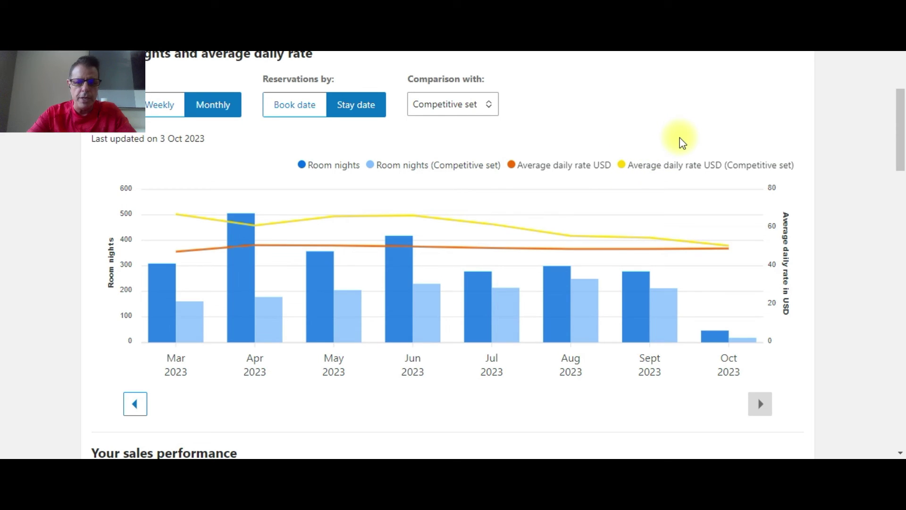
pyautogui.moveTo(505, 271)
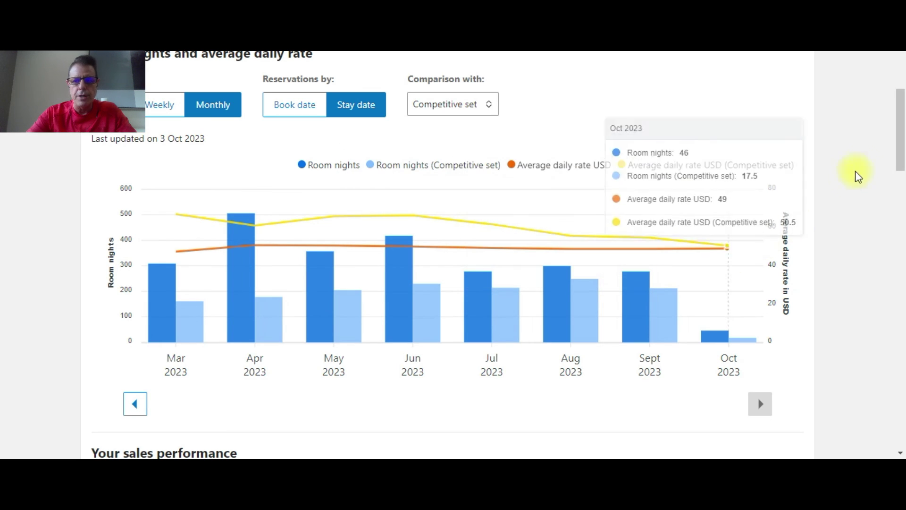
pyautogui.moveTo(900, 147); pyautogui.dragTo(900, 198)
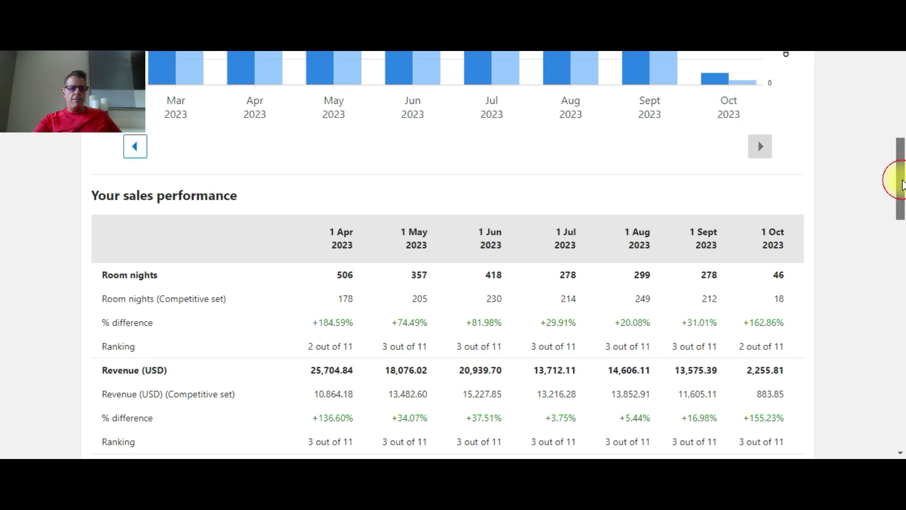
pyautogui.moveTo(902, 184); pyautogui.dragTo(901, 114)
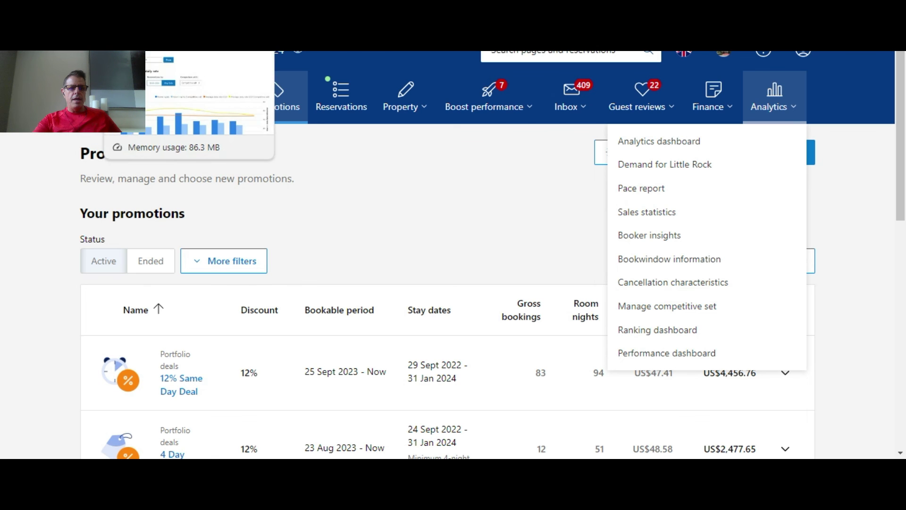
# Step: Return to the sales statistics page and examine the room nights and average daily rate chart
pyautogui.click(189, 28)
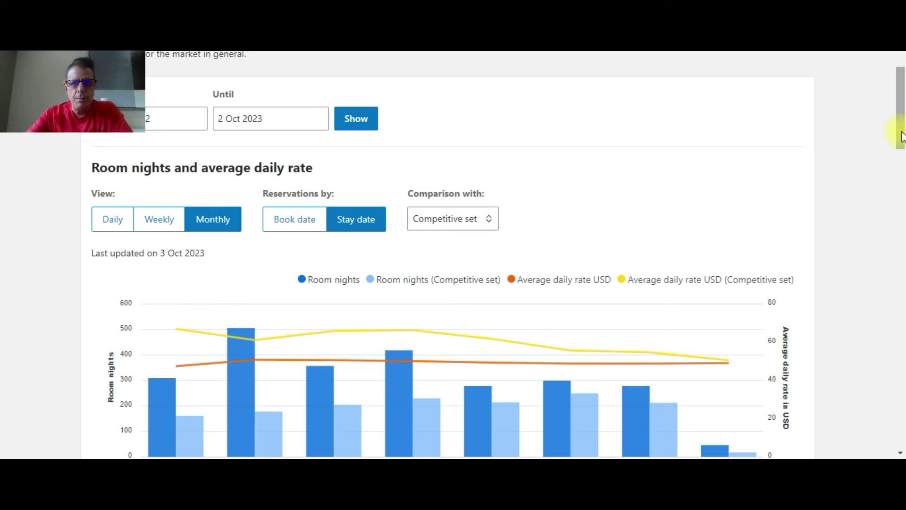
pyautogui.moveTo(902, 137); pyautogui.dragTo(902, 159)
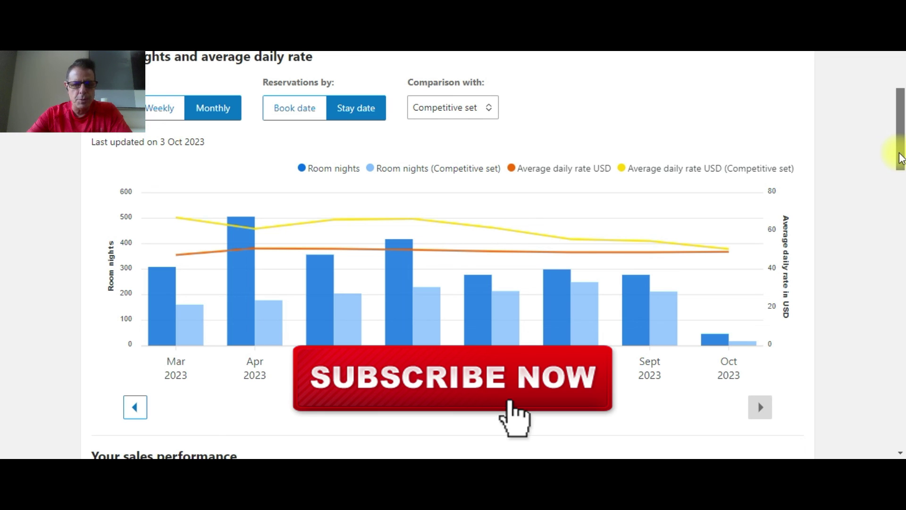
pyautogui.moveTo(902, 159); pyautogui.dragTo(901, 158)
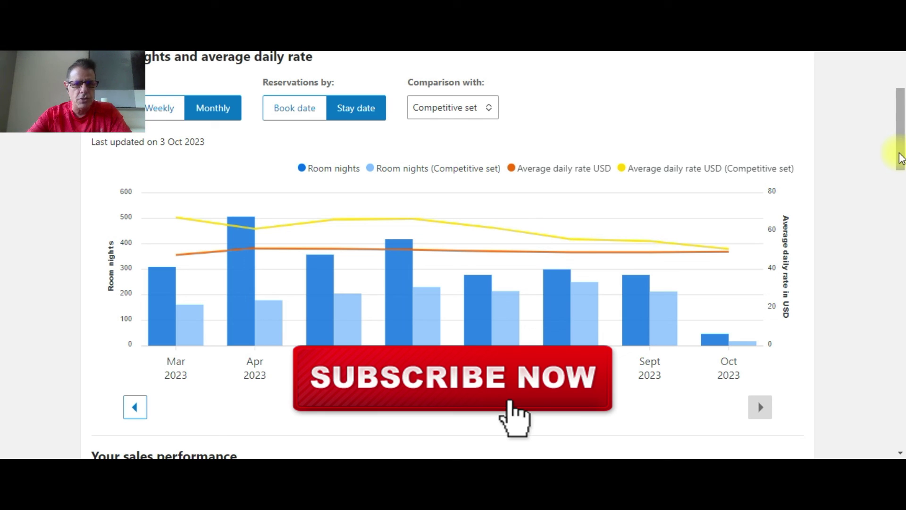